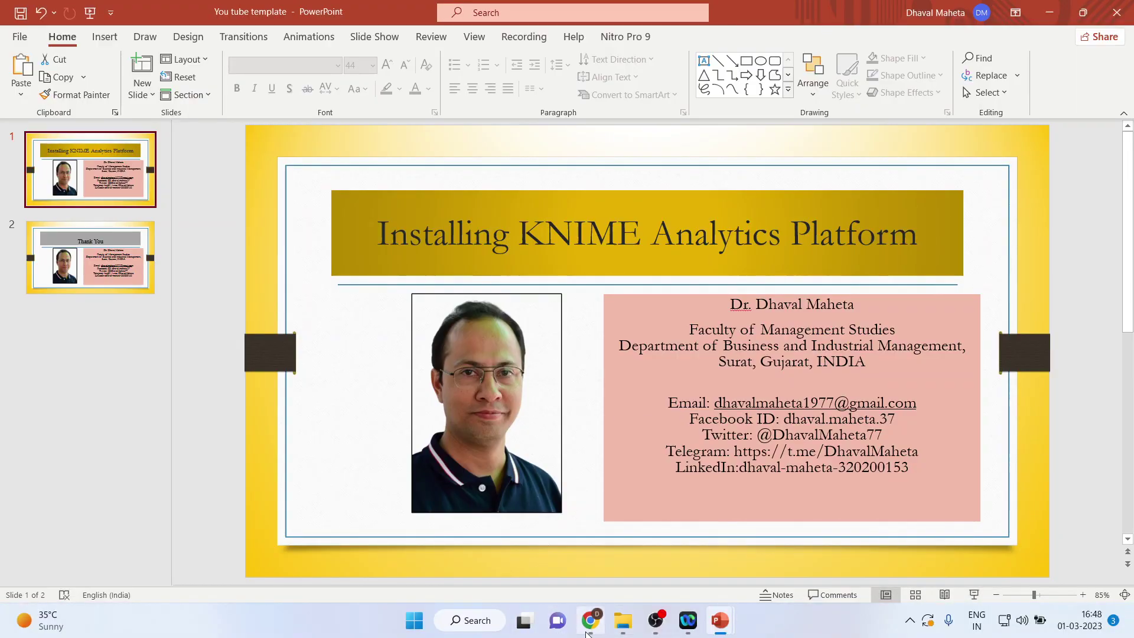
- Bring Chrome forward and open the 'Install | KNIME' search result
mouse_move(589, 621)
left_click(581, 627)
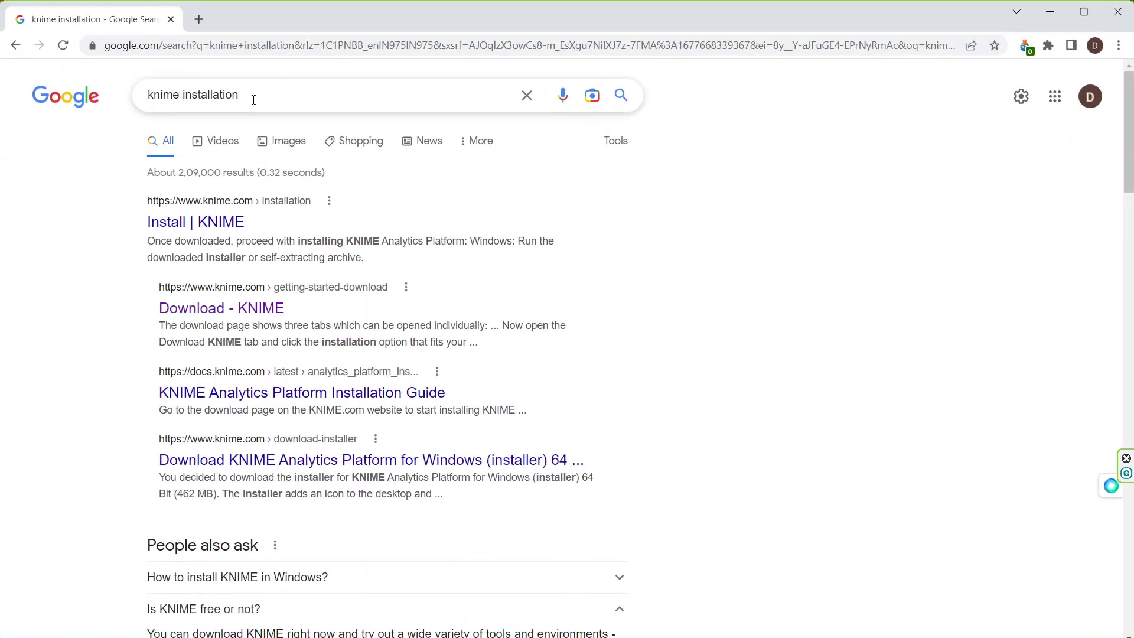
left_click(213, 228)
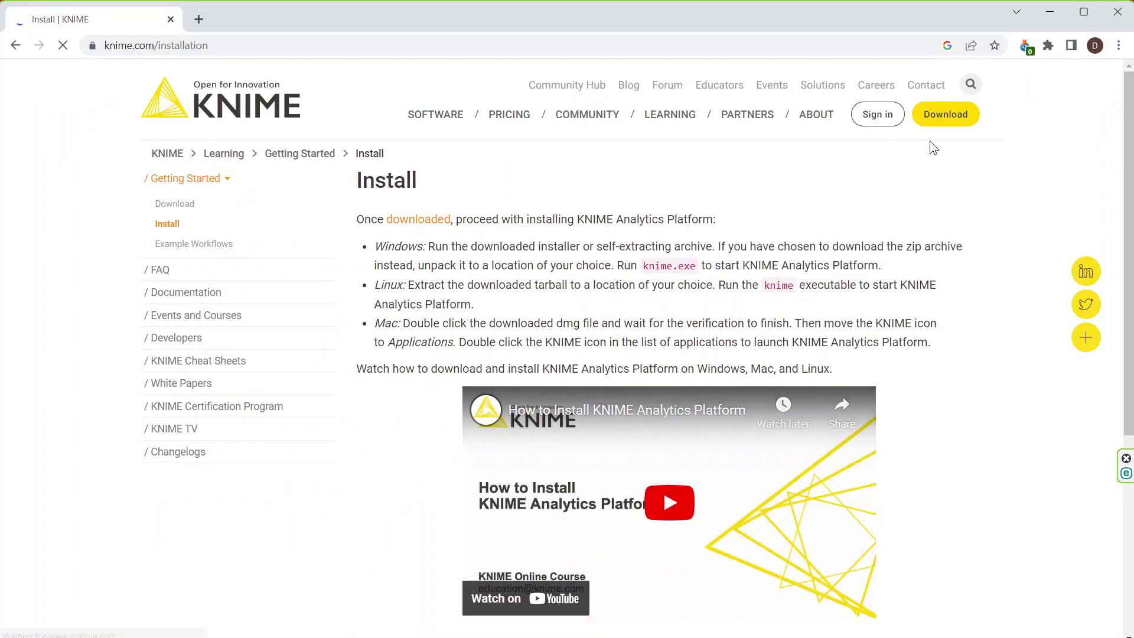
- On the KNIME download page, autofill the email and name fields from saved details
left_click(945, 122)
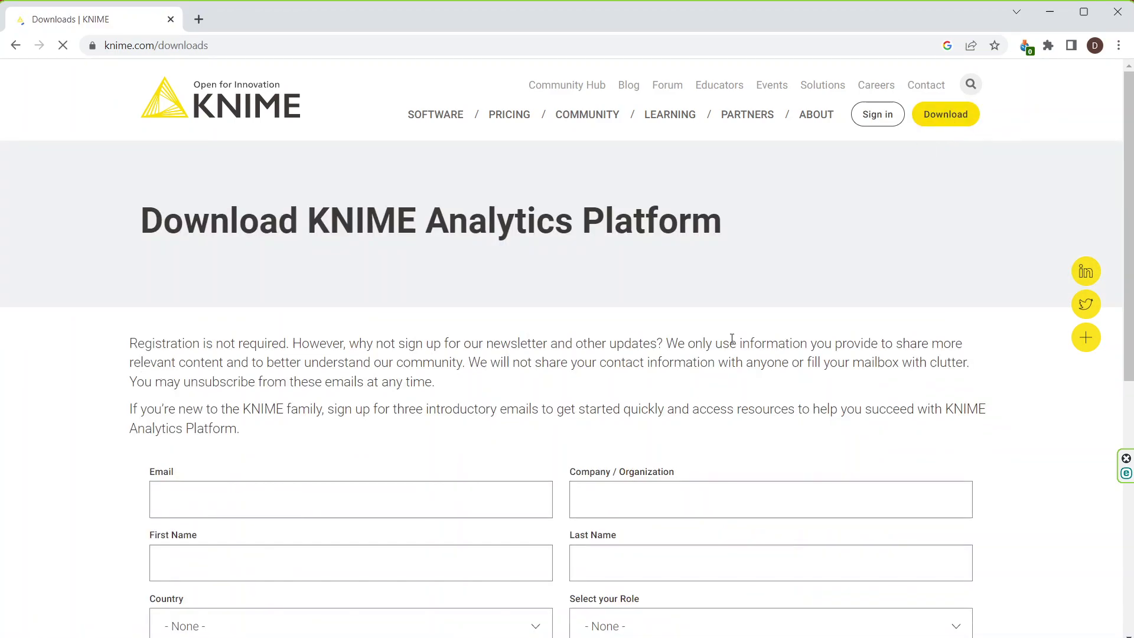
scroll(691, 343, "down", 3)
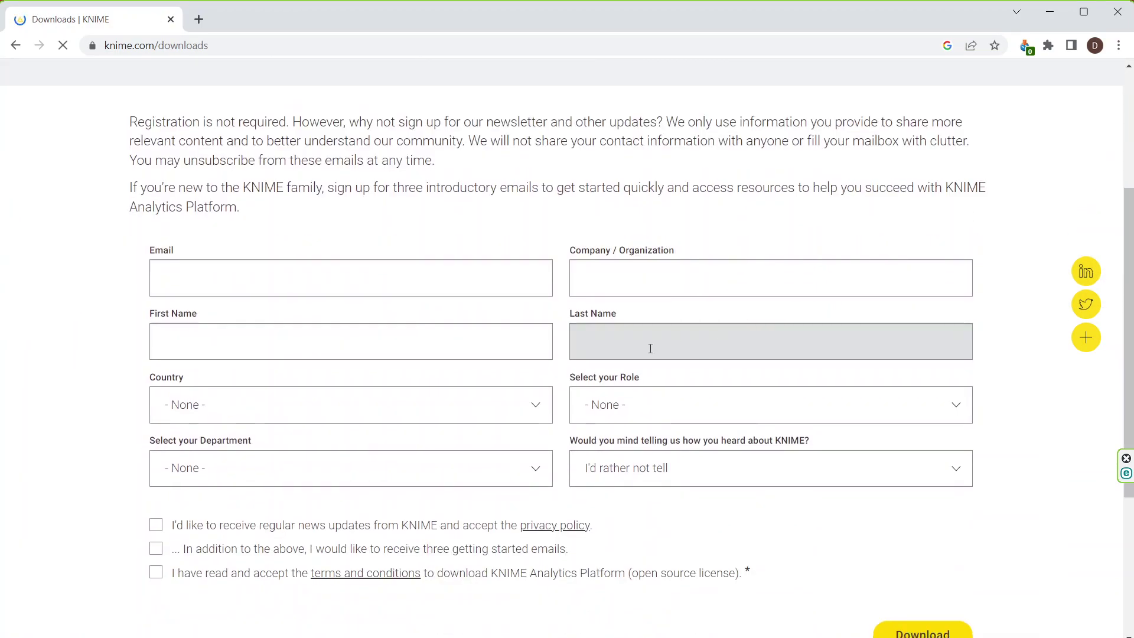
left_click(248, 277)
left_click(314, 324)
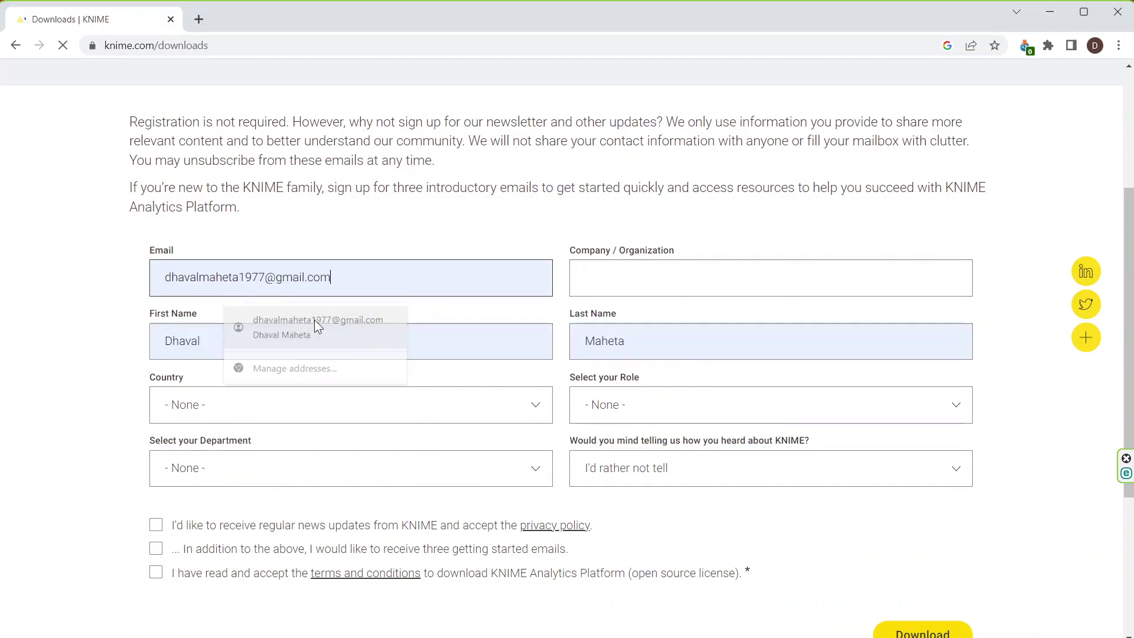
double_click(541, 406)
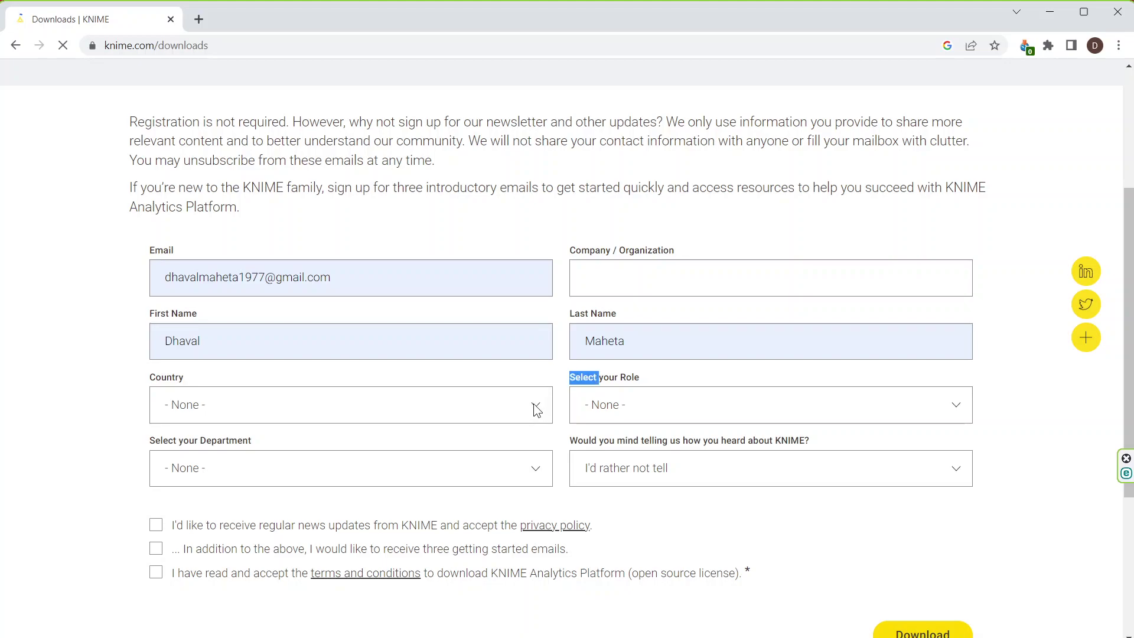
- Set the country to India and the role to Data Analyst
left_click(536, 404)
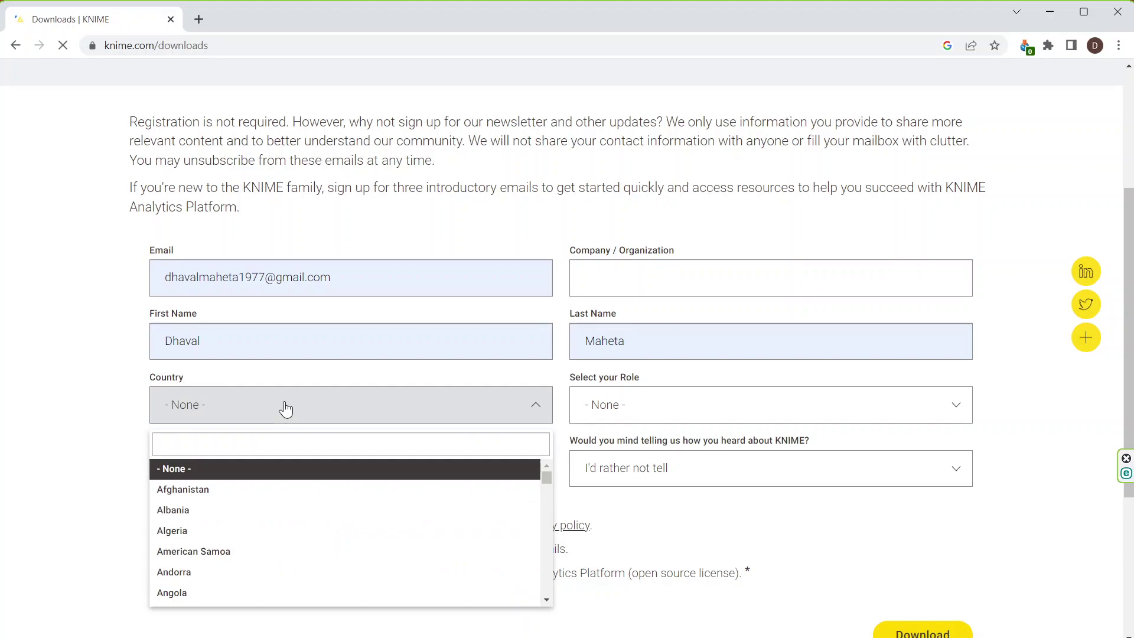
left_click(252, 438)
type("i")
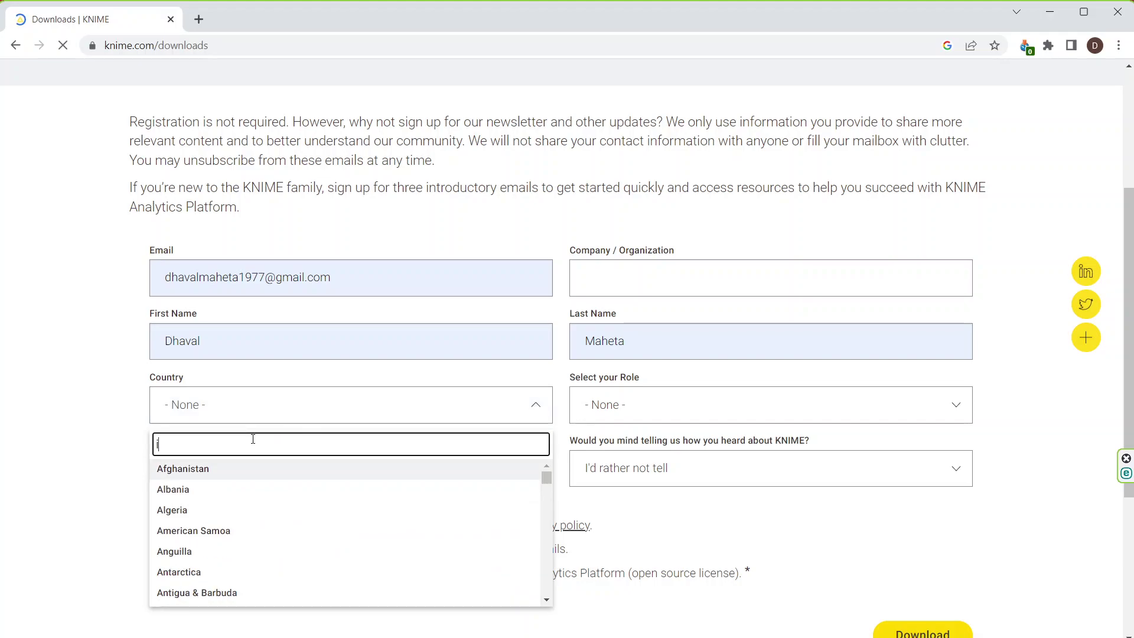
type("nd")
left_click(303, 496)
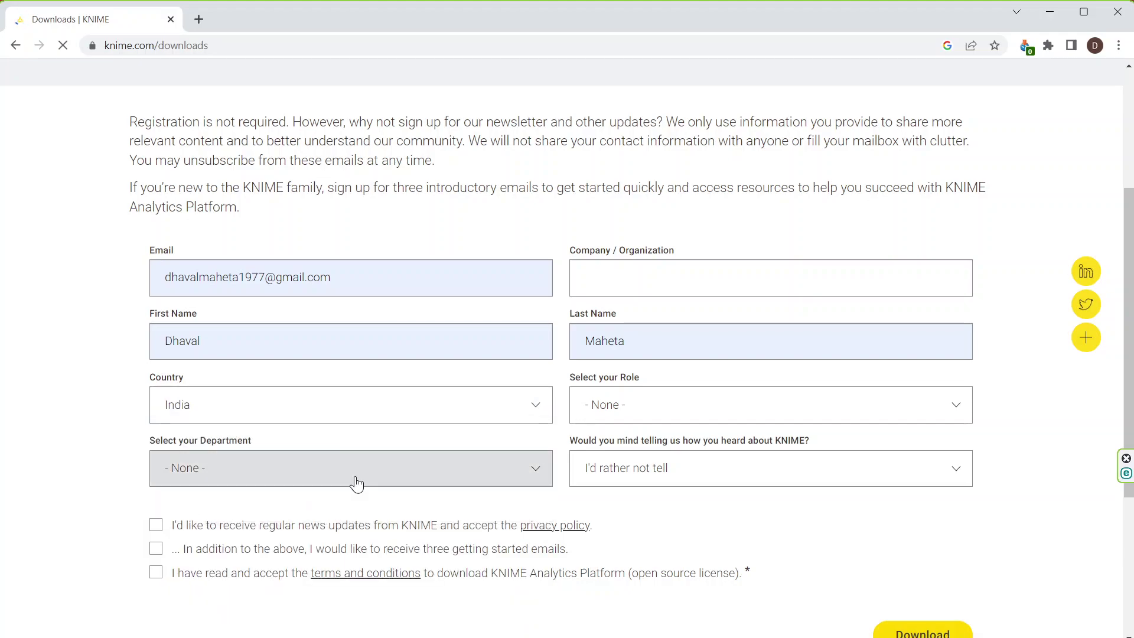
left_click(635, 411)
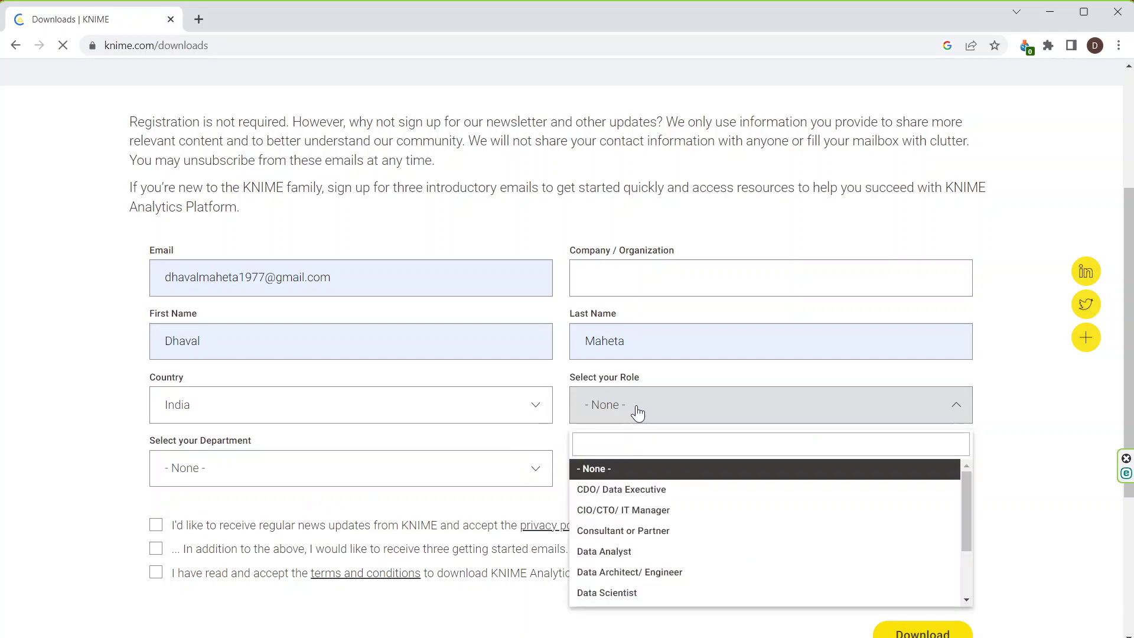
left_click(650, 557)
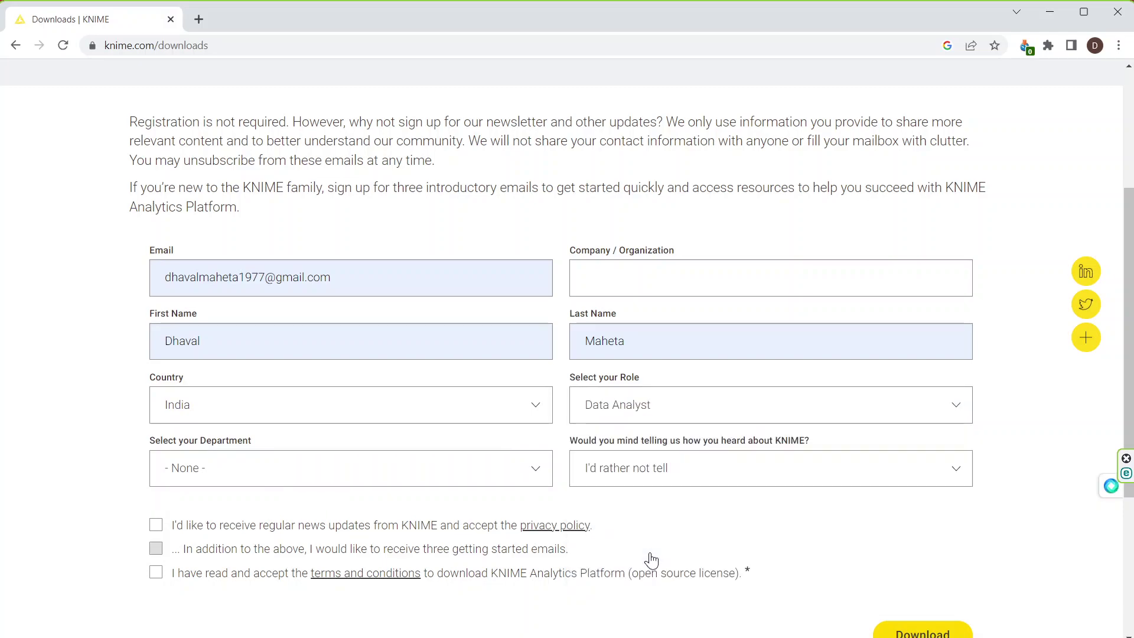
- Set the department to Finance and the source to 'Searching the internet'
left_click(413, 474)
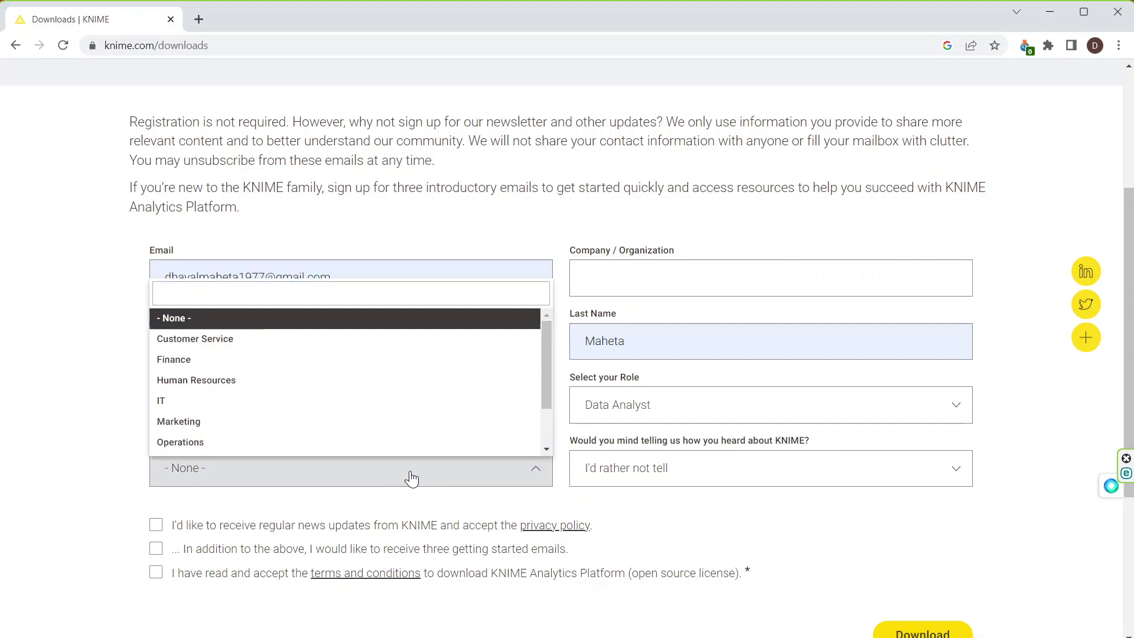
left_click(239, 358)
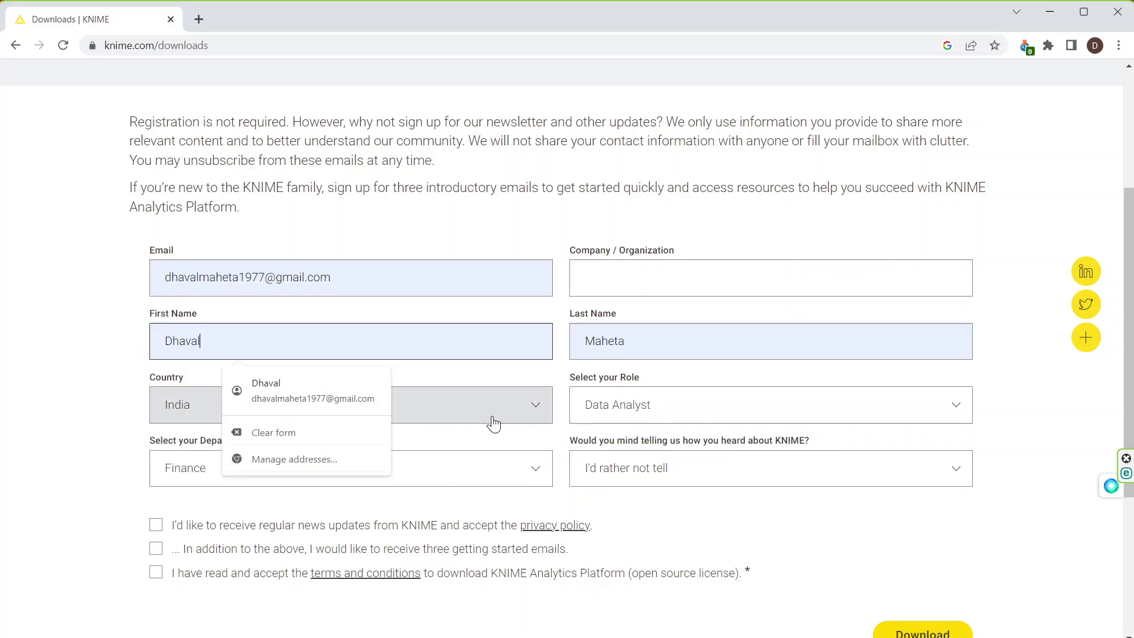
left_click(645, 468)
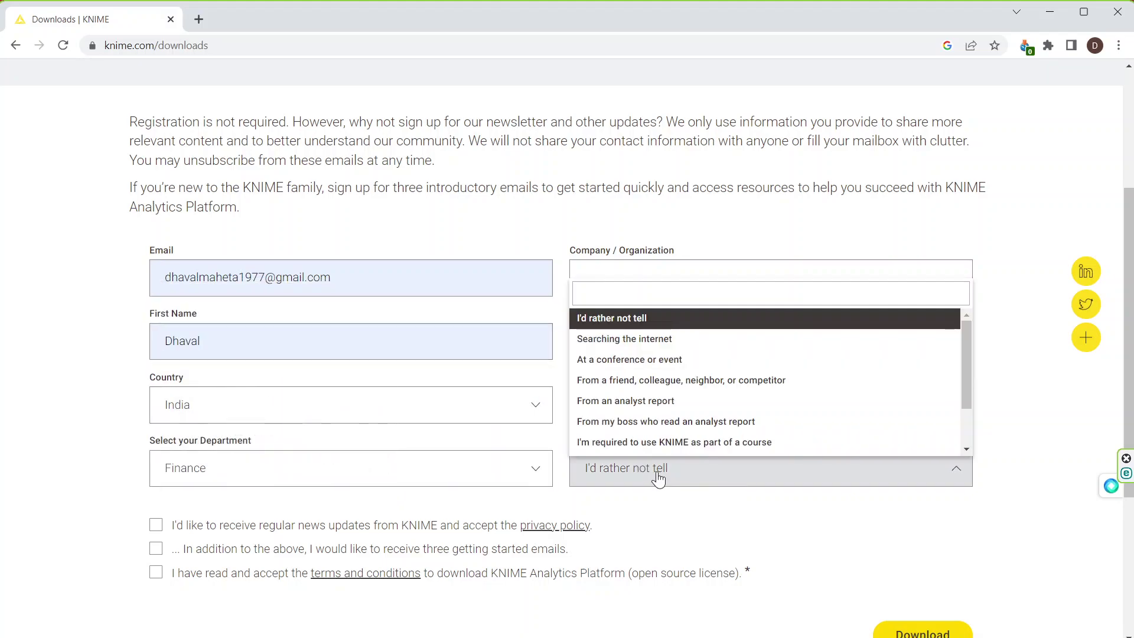
left_click(636, 345)
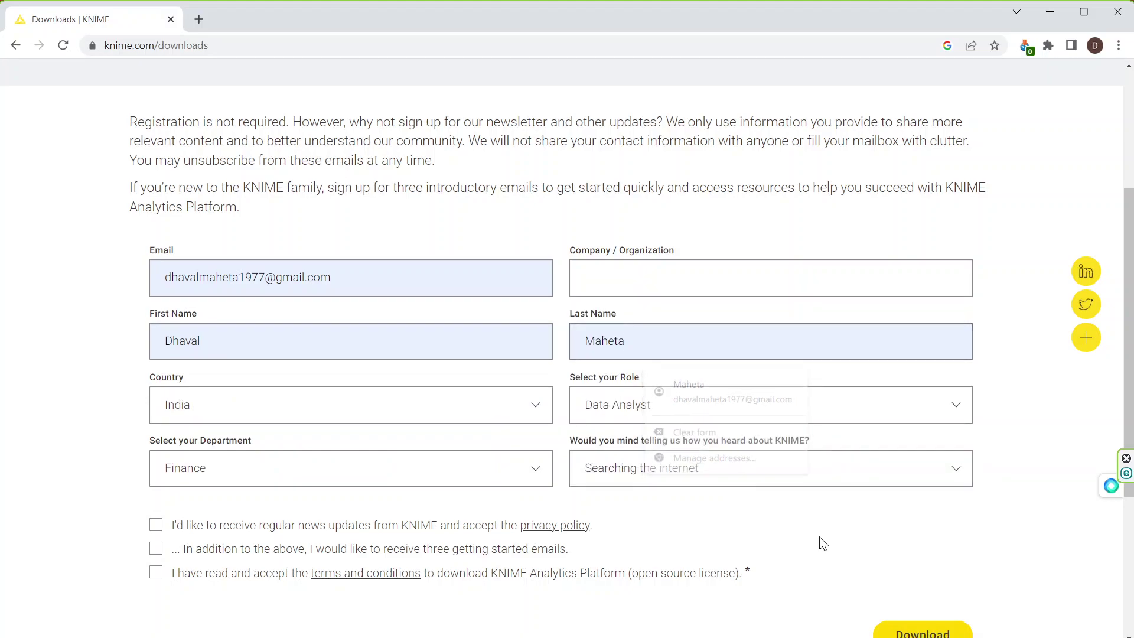
- Autofill the company, then accept news updates, getting-started emails and terms
left_click(632, 276)
left_click(717, 319)
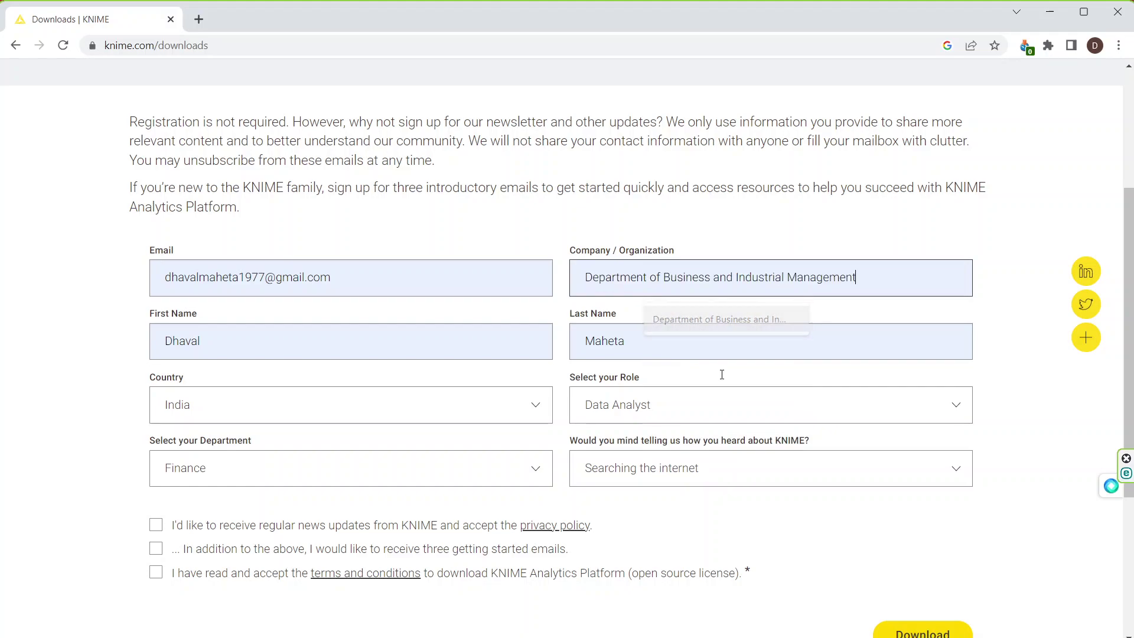
scroll(827, 559, "down", 3)
left_click(156, 303)
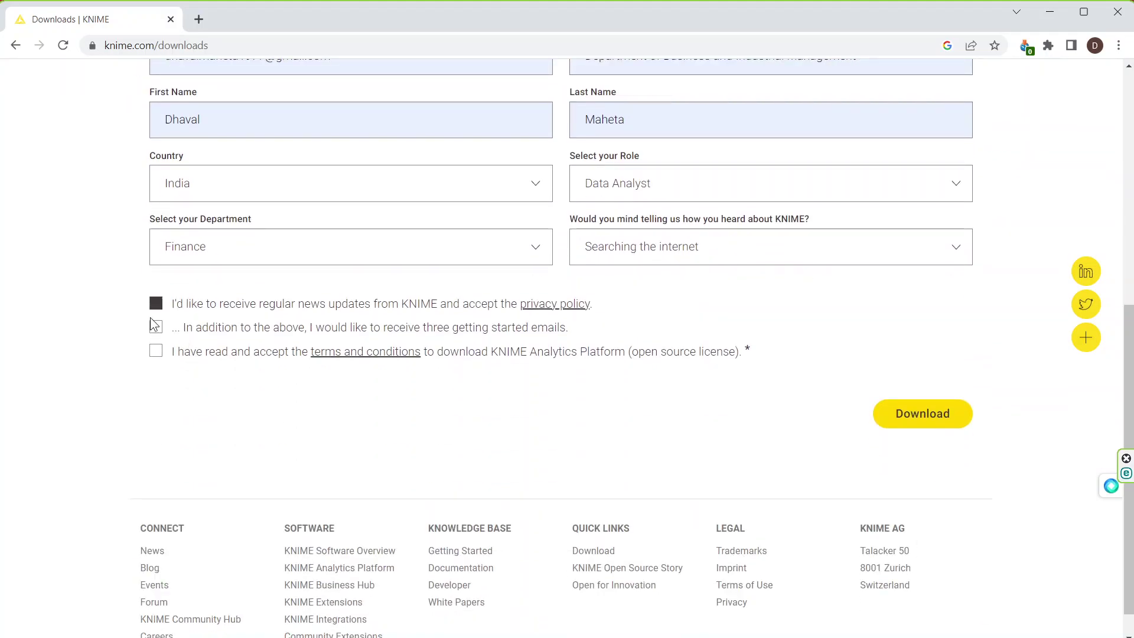
left_click(156, 327)
left_click(156, 351)
- Submit the registration form to reach the KNIME 4.7.1 download options
left_click(916, 417)
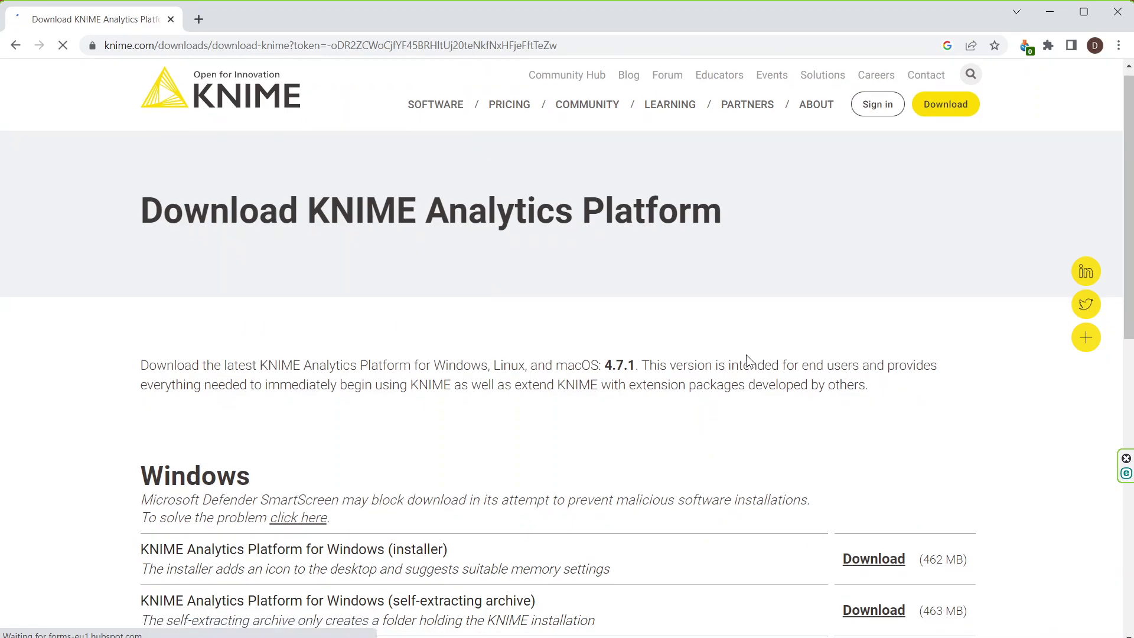
scroll(745, 361, "down", 3)
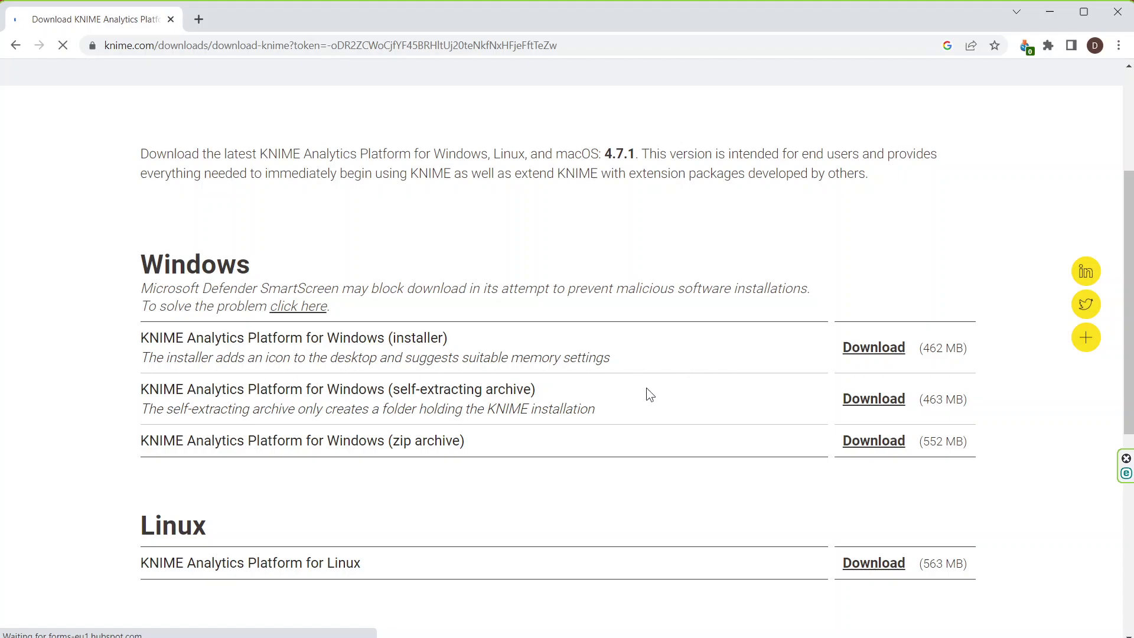
scroll(645, 388, "down", 3)
scroll(504, 342, "up", 2)
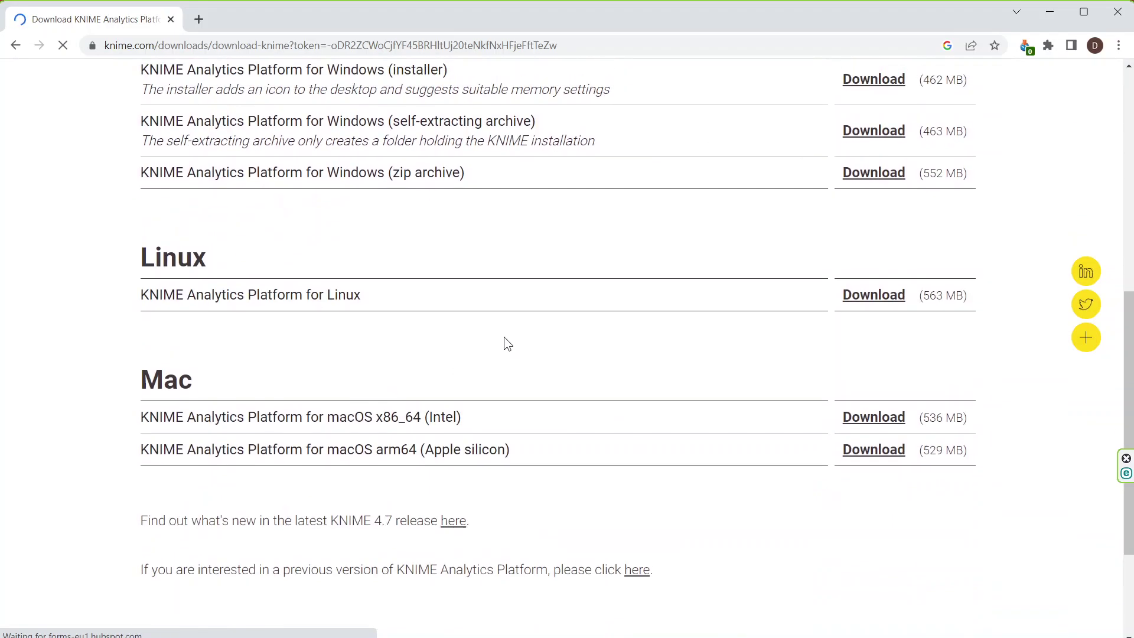
scroll(451, 476, "up", 2)
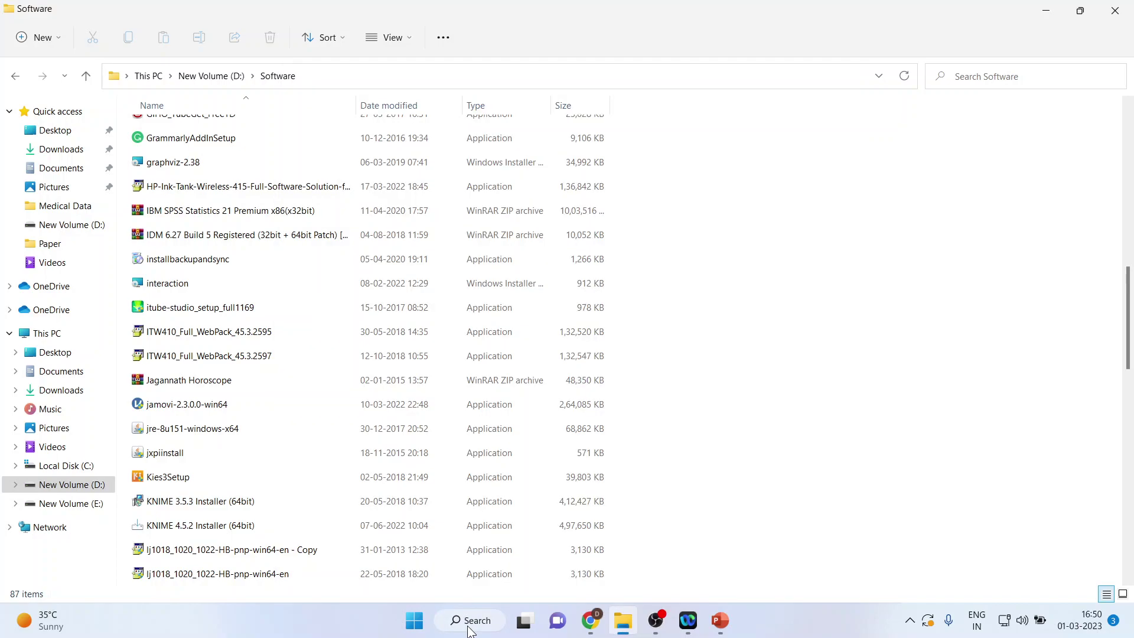
- Launch KNIME Analytics Platform 4.5.2 from Windows search
left_click(469, 630)
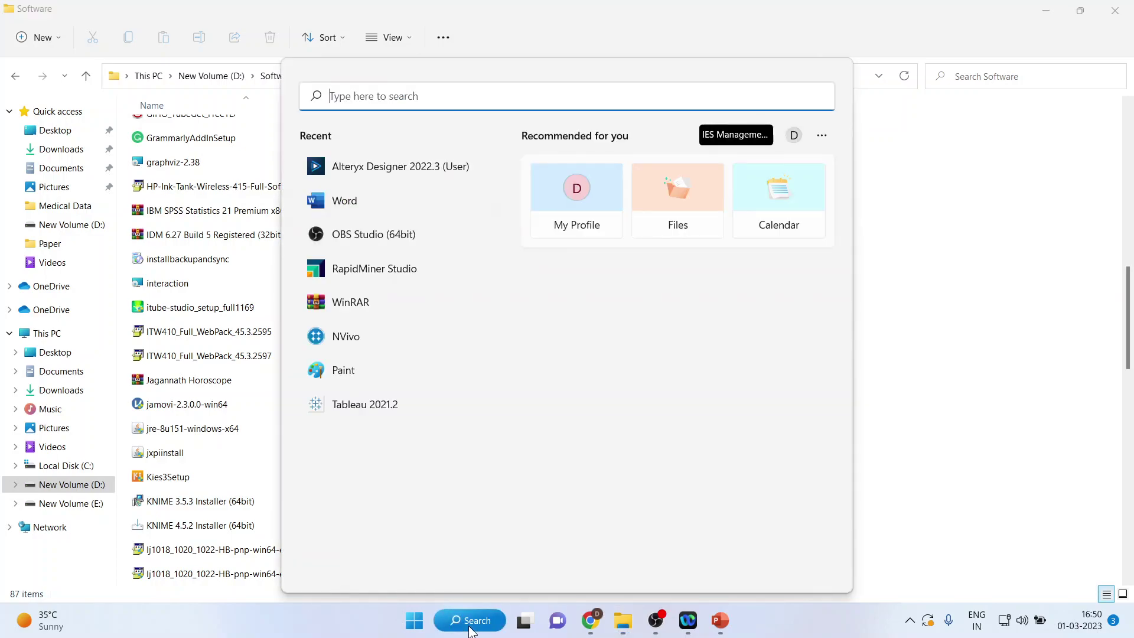
type("knim")
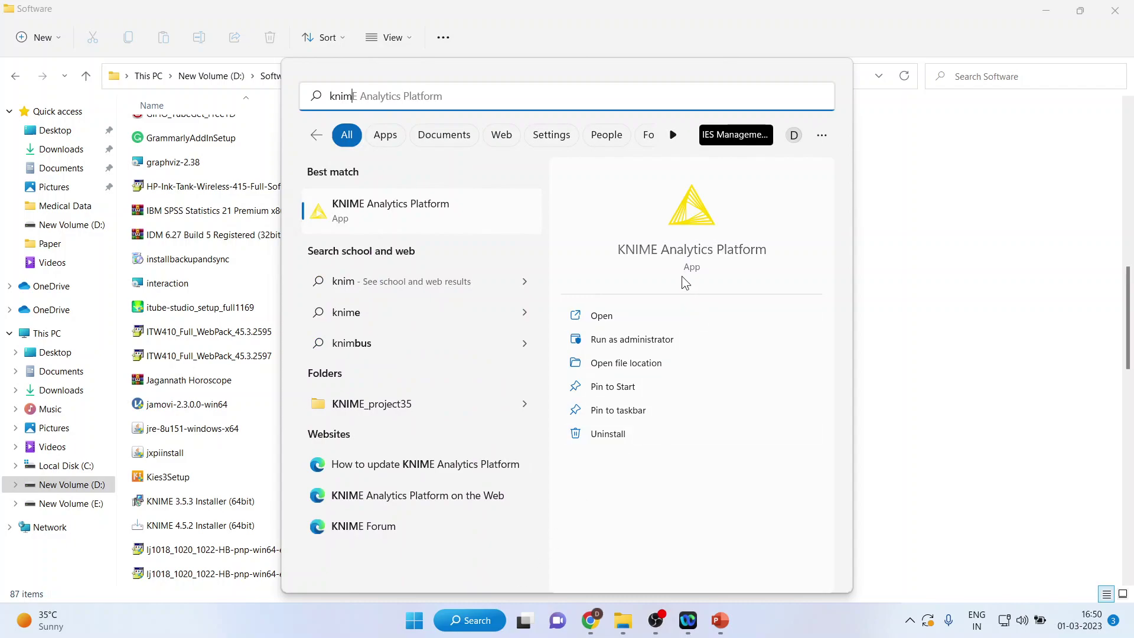
left_click(680, 249)
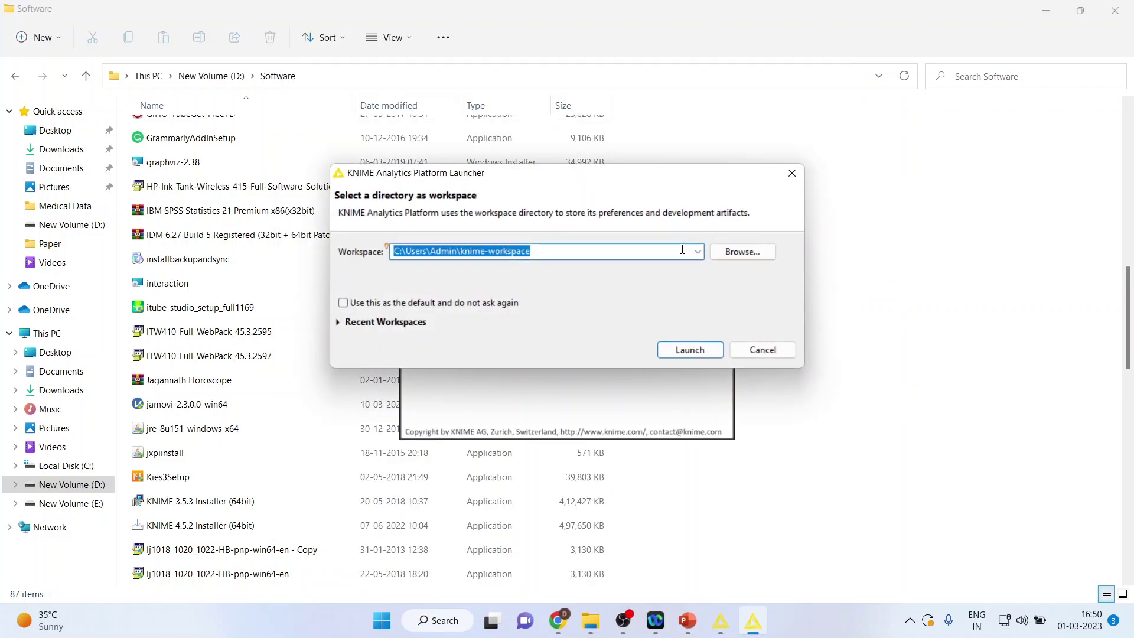
- Launch KNIME with the default knime-workspace
left_click(699, 350)
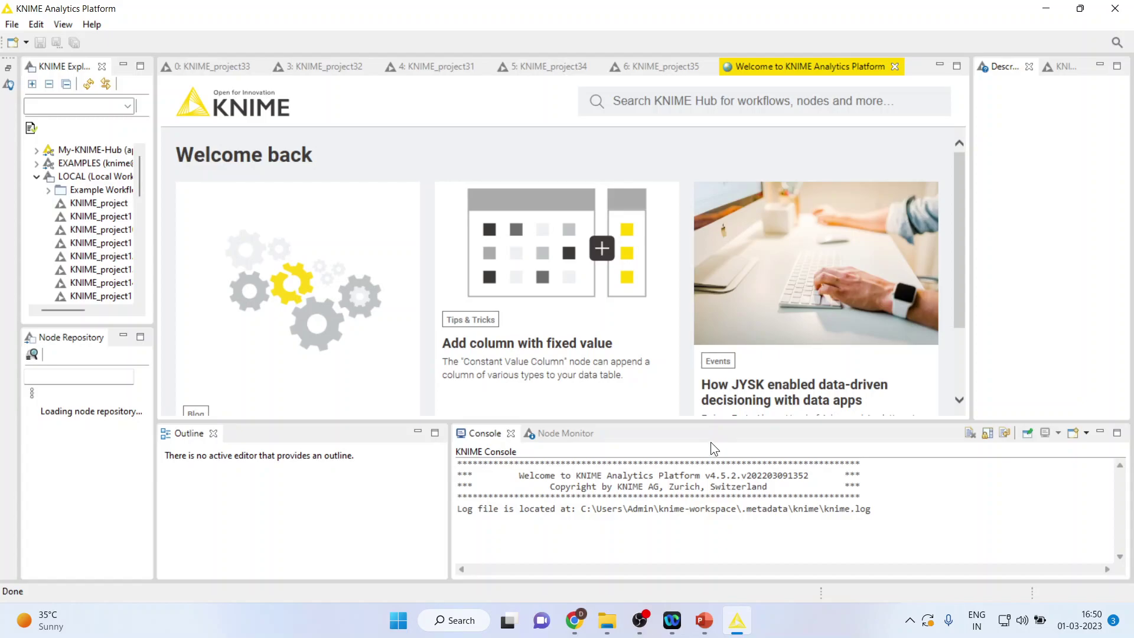
mouse_move(688, 621)
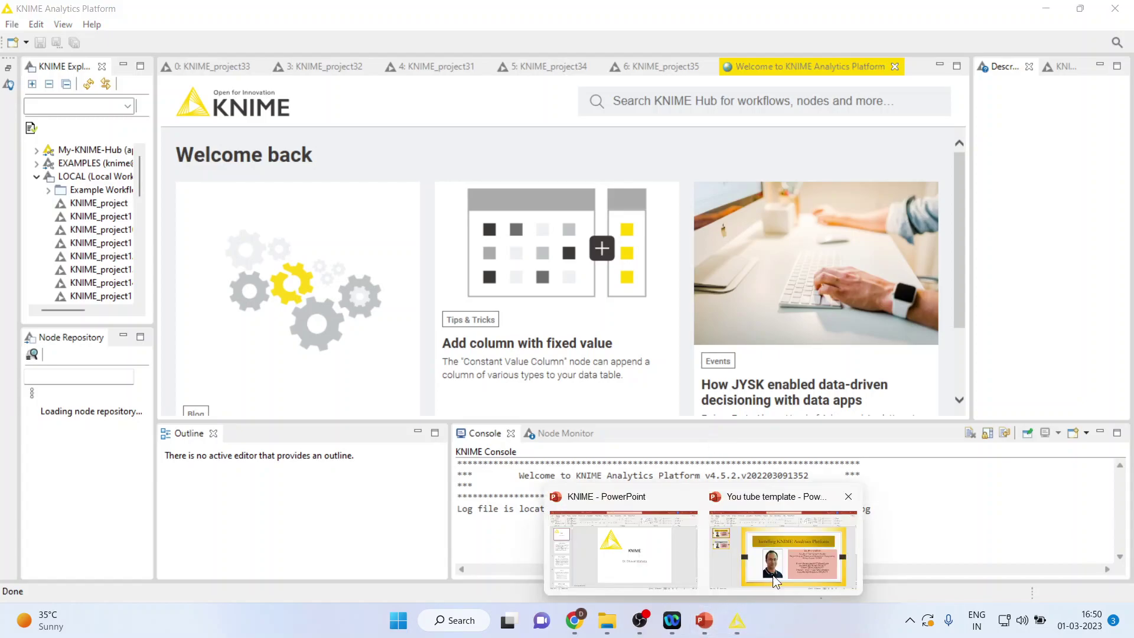
- Bring the PowerPoint presentation forward to its Thank You slide
left_click(773, 580)
scroll(587, 379, "down", 1)
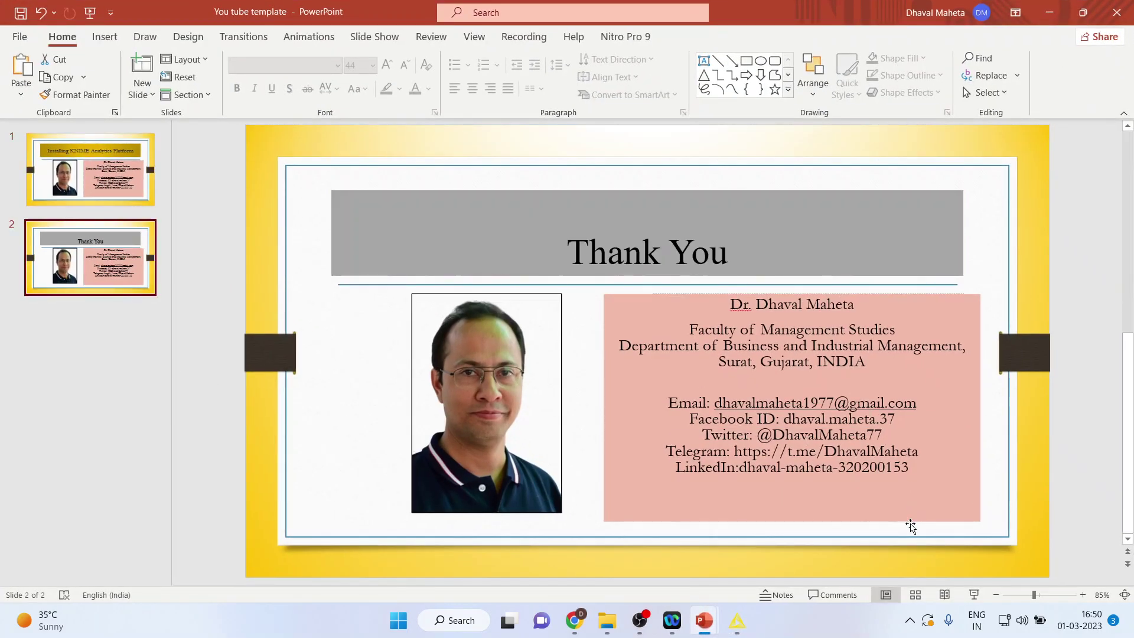